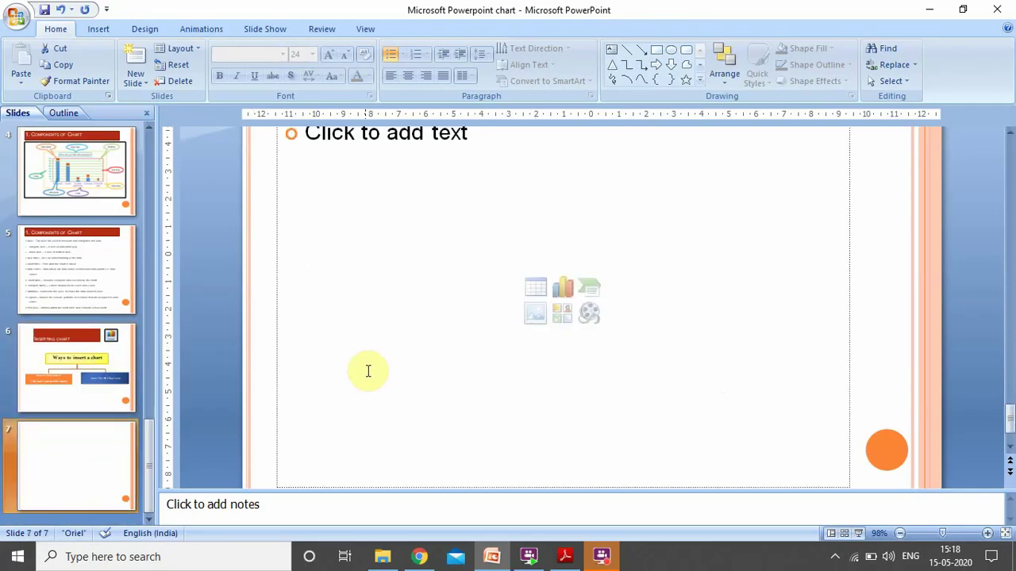
pyautogui.scroll(1, 374, 254)
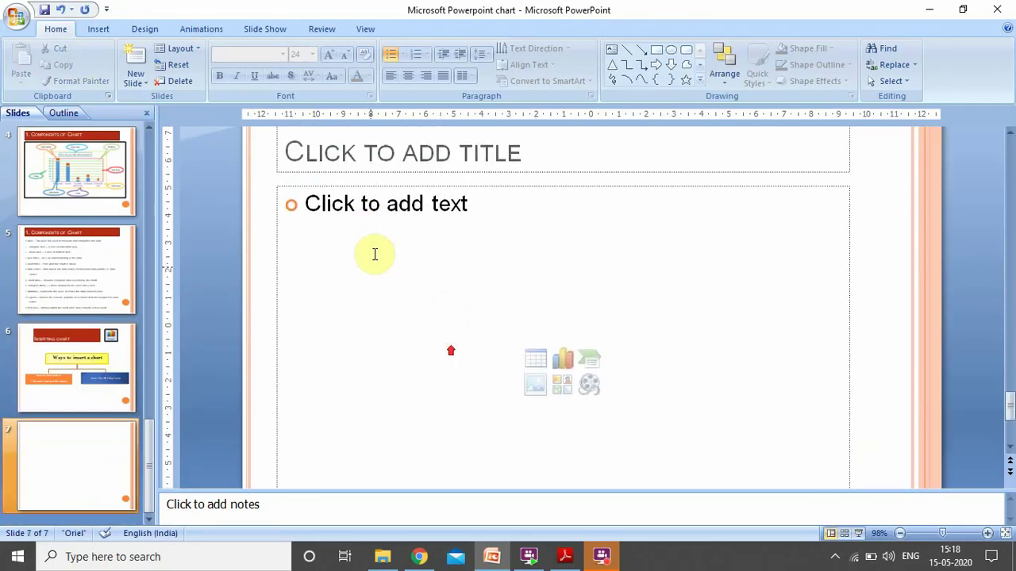
# - Apply the Title and Content layout to slide 7
pyautogui.click(190, 49)
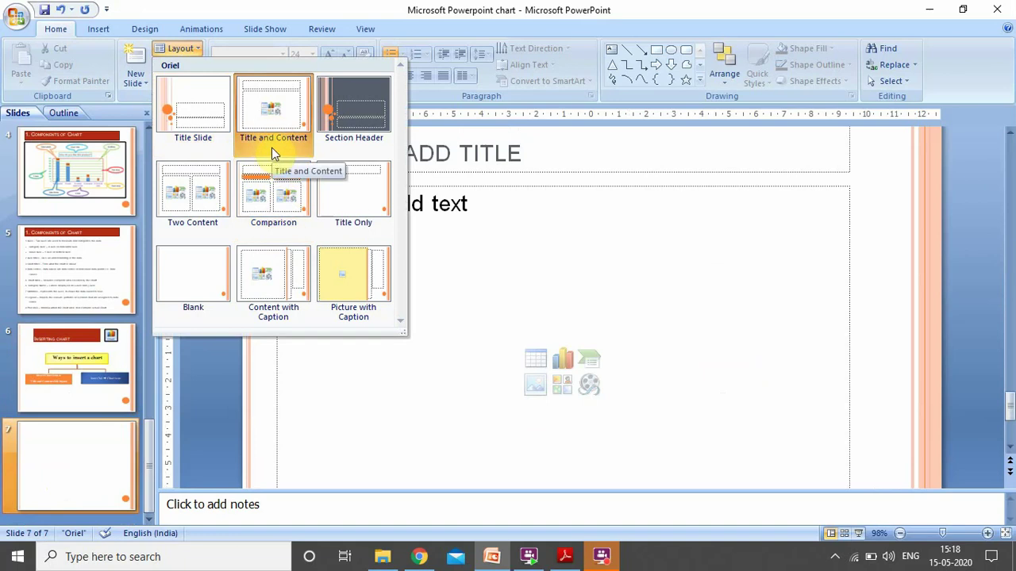
pyautogui.click(691, 323)
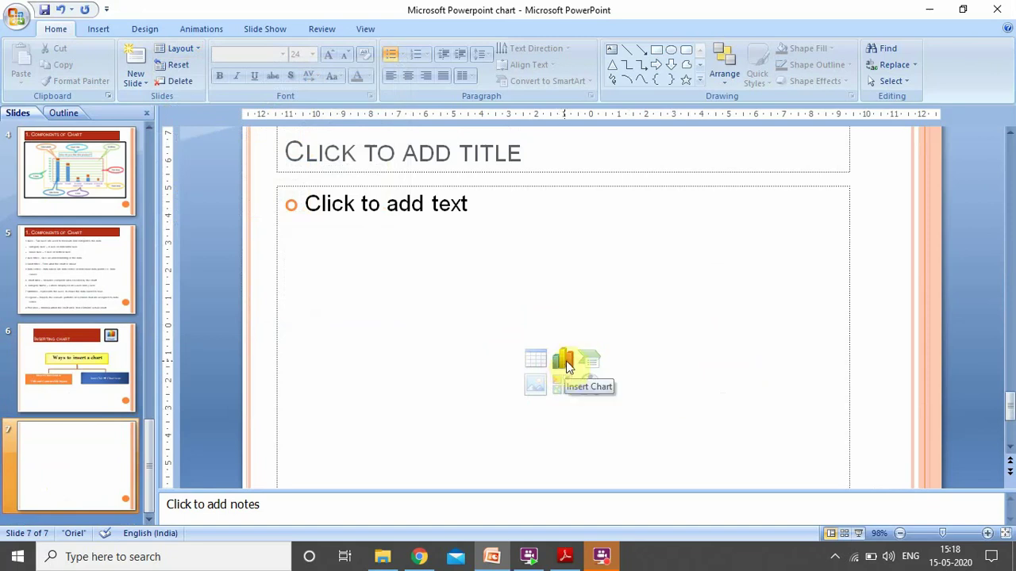
# - Open the placeholder's chart chooser, cancel it without inserting, and show the Insert ribbon
pyautogui.click(566, 363)
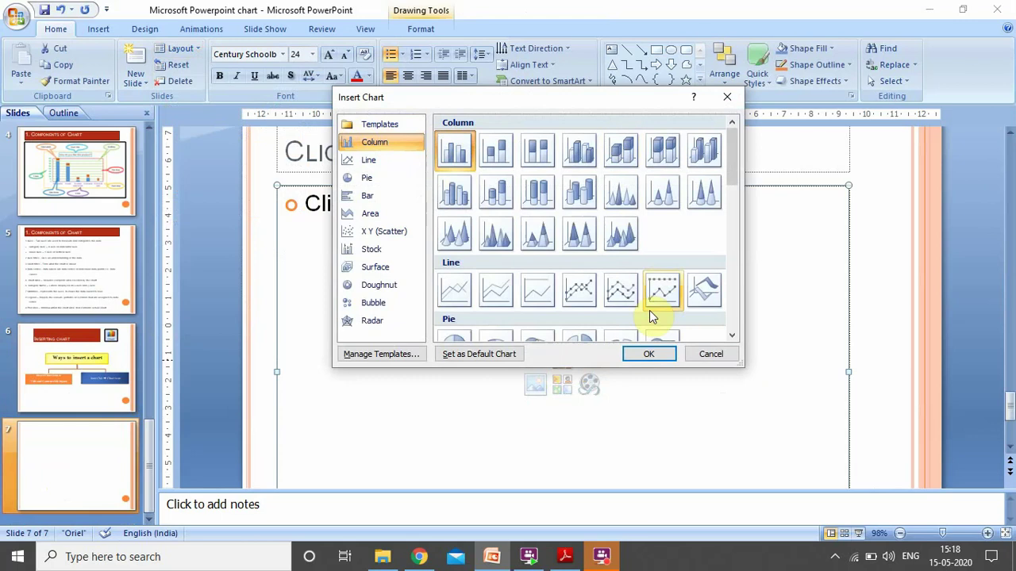
pyautogui.click(712, 355)
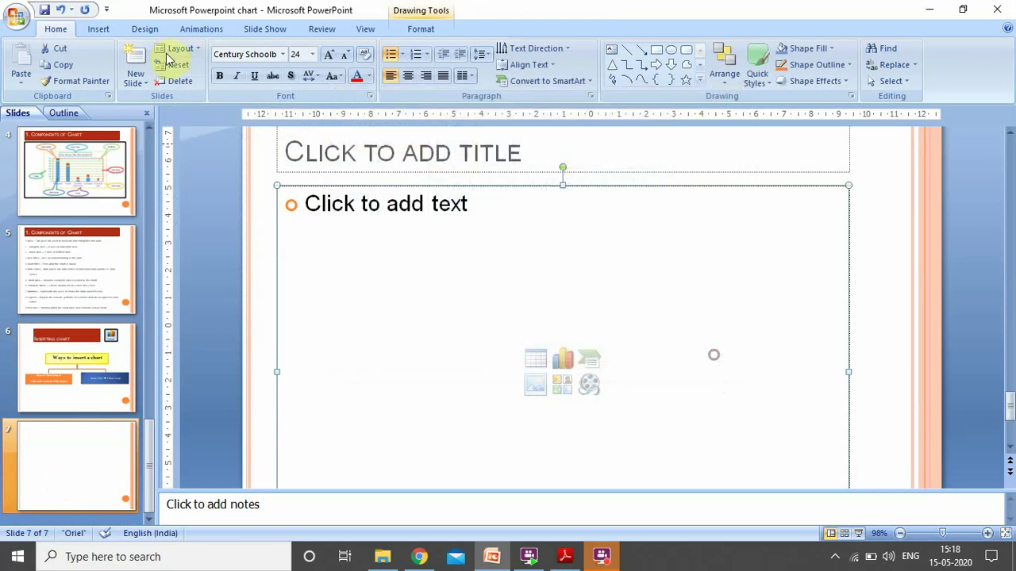
pyautogui.click(105, 31)
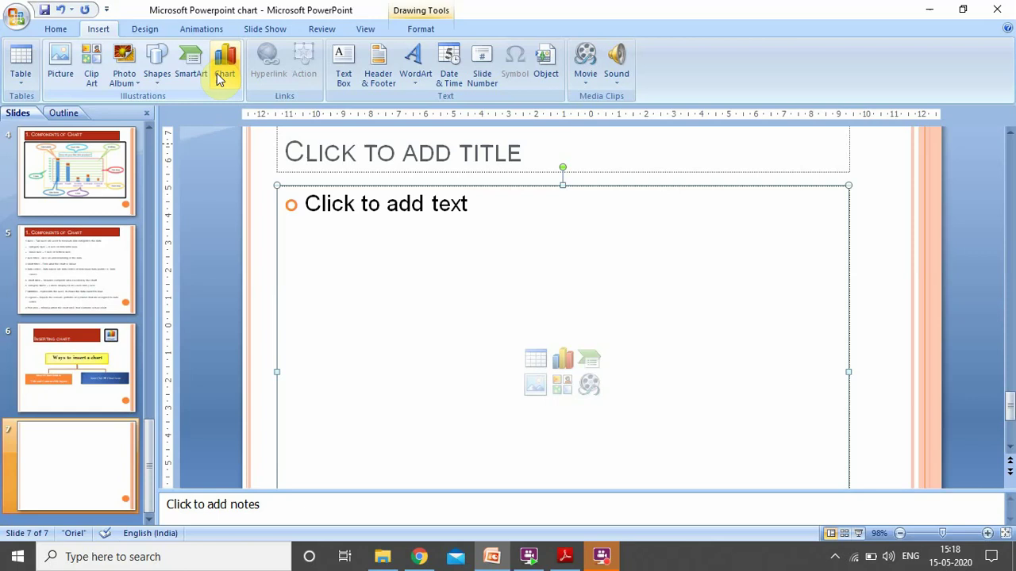
# - Browse the chart types and insert a Column > Clustered Column chart on slide 7
pyautogui.click(220, 75)
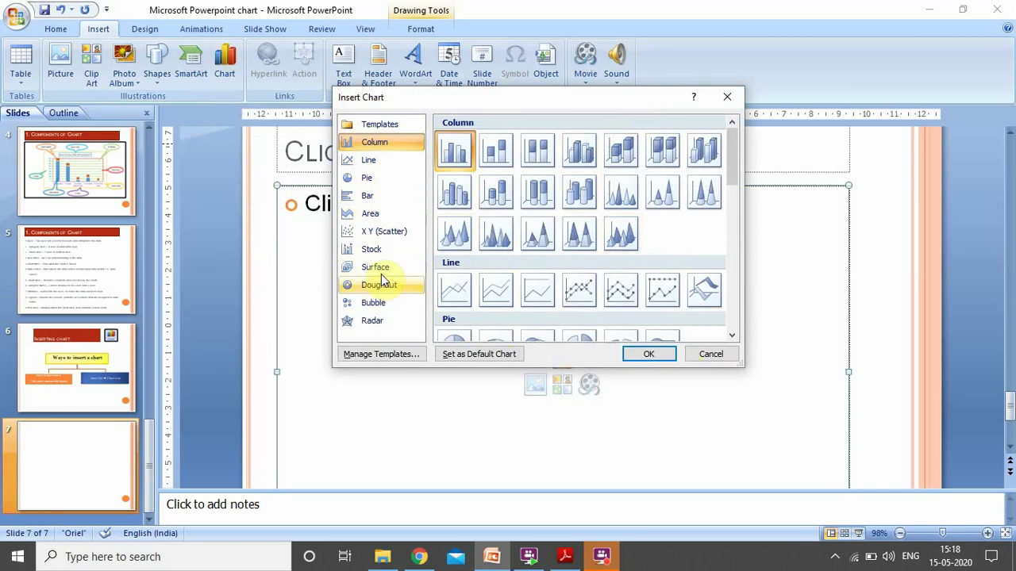
pyautogui.click(379, 162)
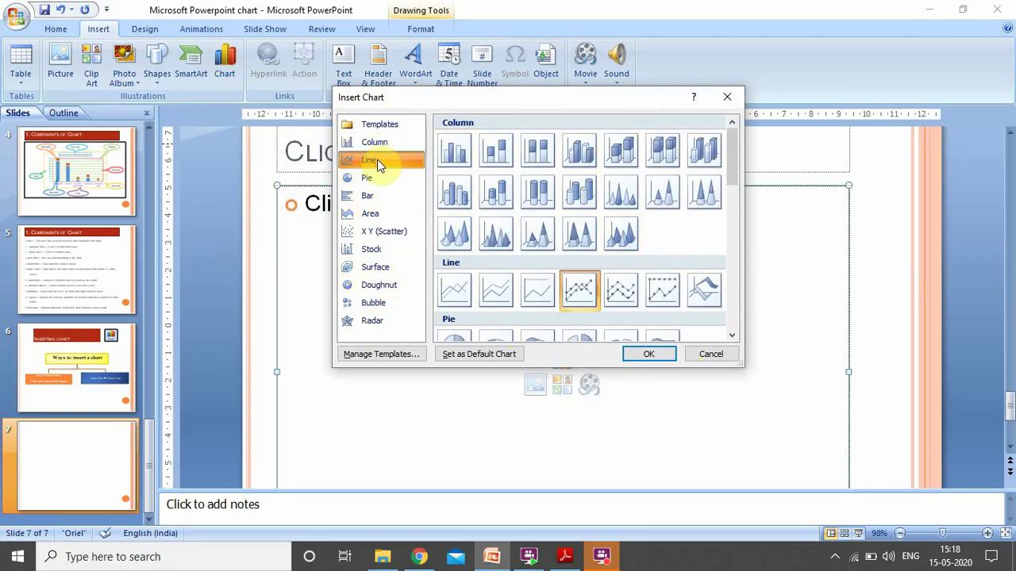
pyautogui.scroll(-5, 490, 285)
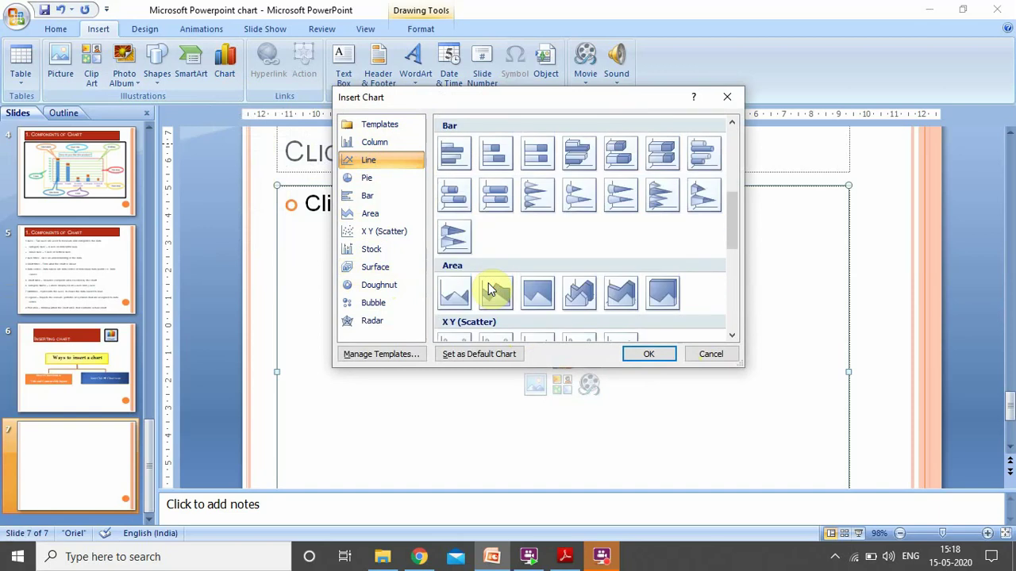
pyautogui.scroll(-3, 494, 211)
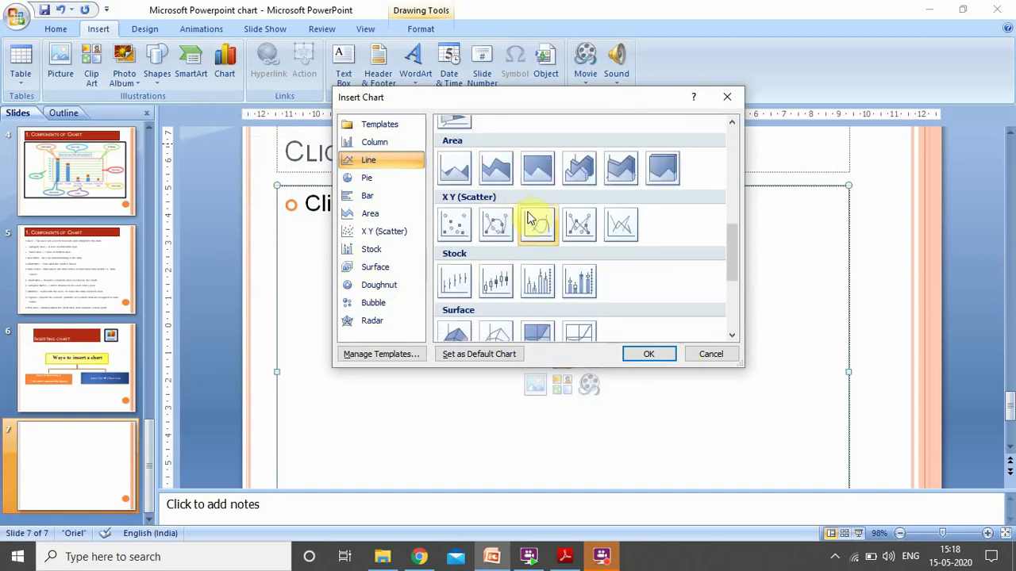
pyautogui.scroll(-2, 514, 248)
pyautogui.scroll(7, 508, 258)
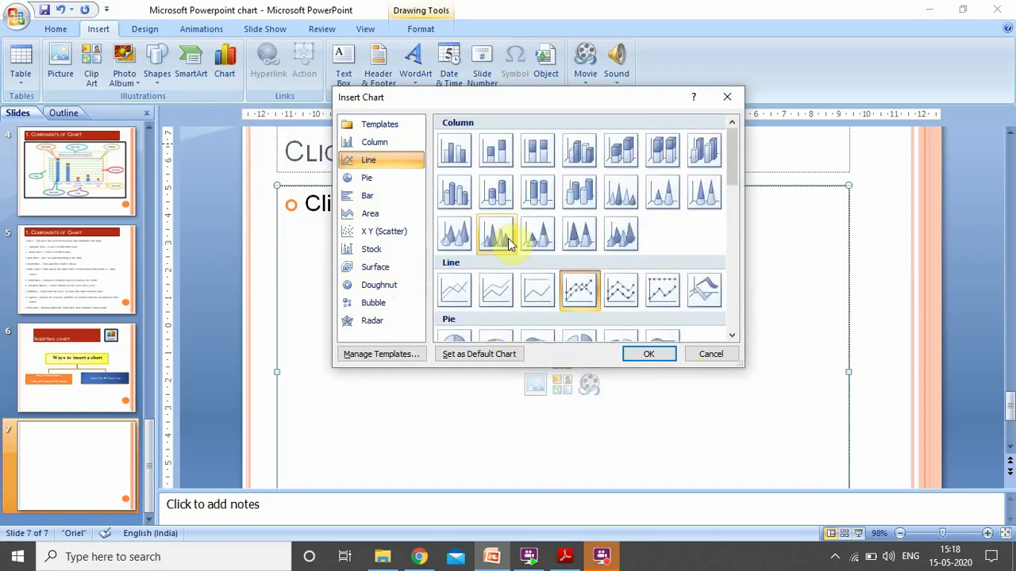
pyautogui.click(375, 142)
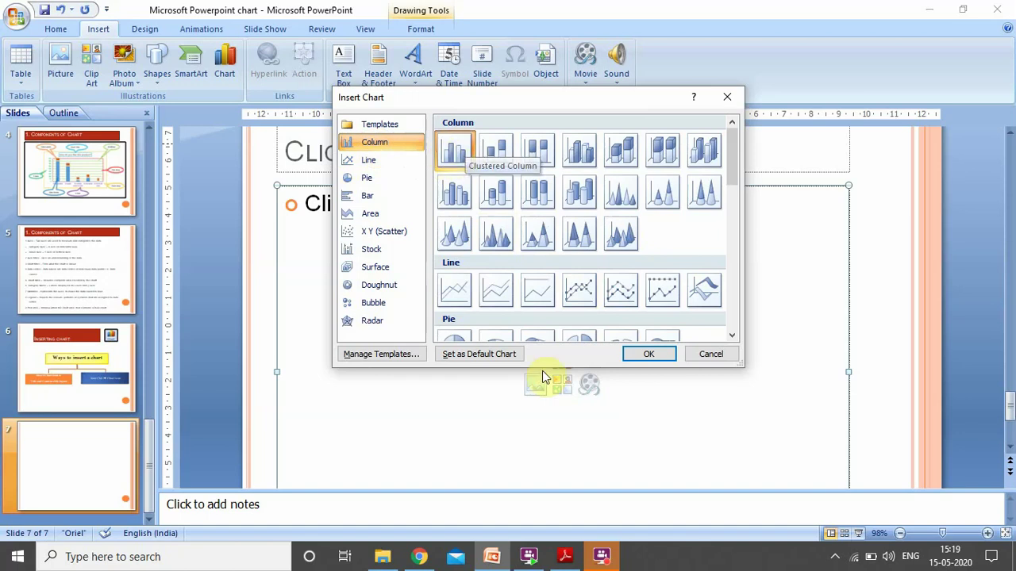
pyautogui.click(646, 356)
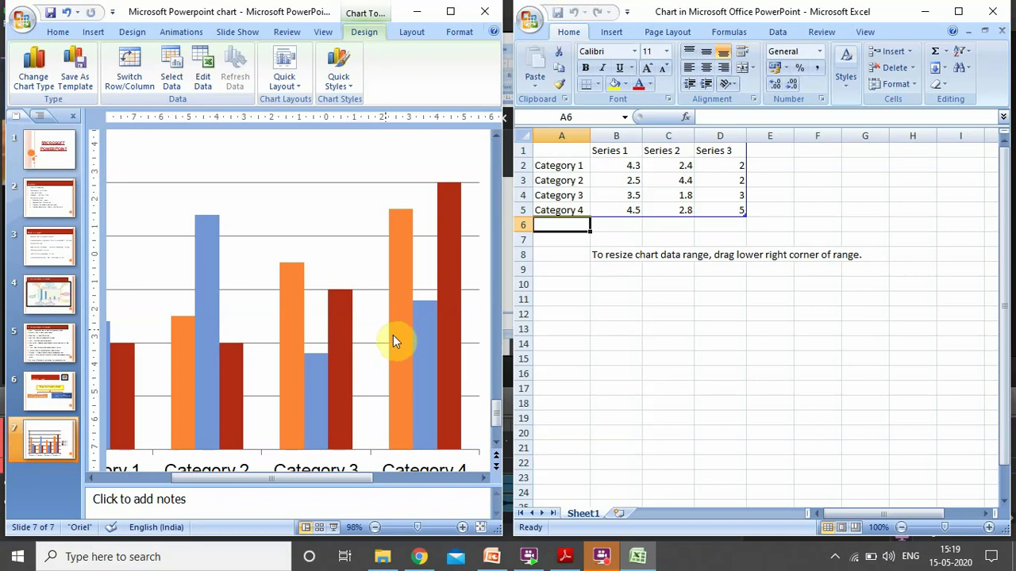
# - Select the entire worksheet holding the chart's Category 1–4 / Series 1–3 sample data
pyautogui.click(534, 138)
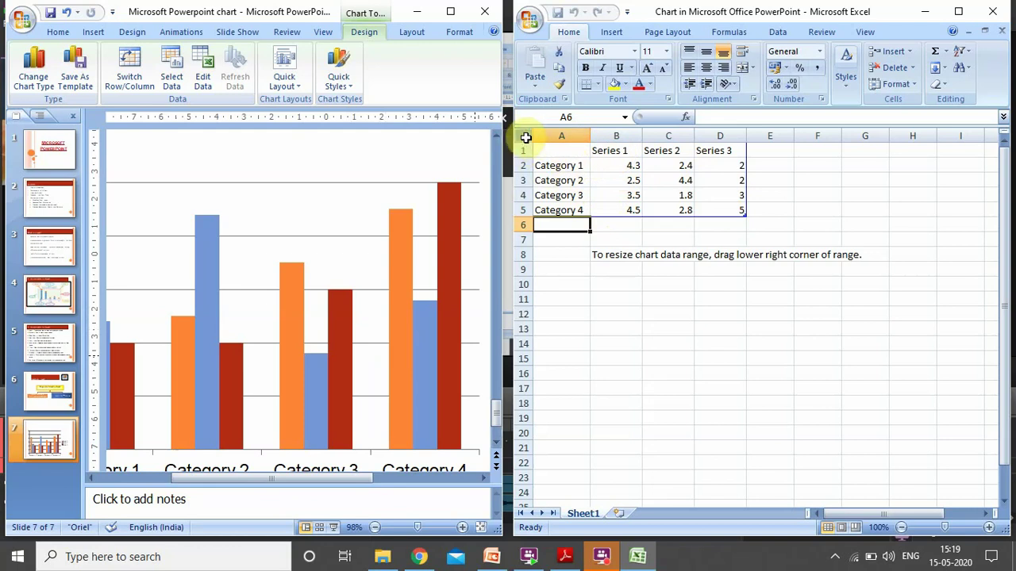
pyautogui.click(524, 138)
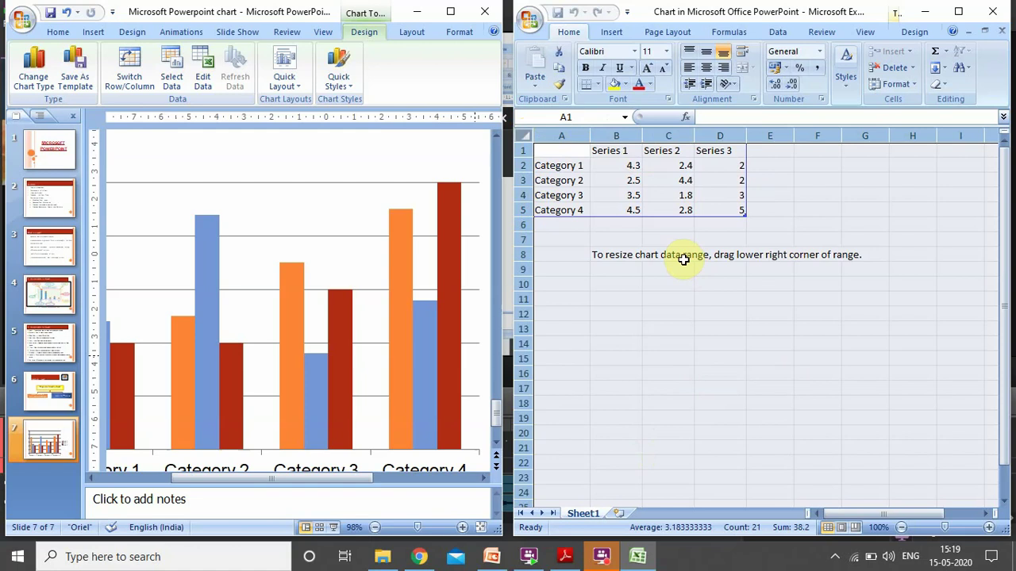
# - Clear the sample data and enter the headings name, weight and height in row 1
pyautogui.press('Delete')
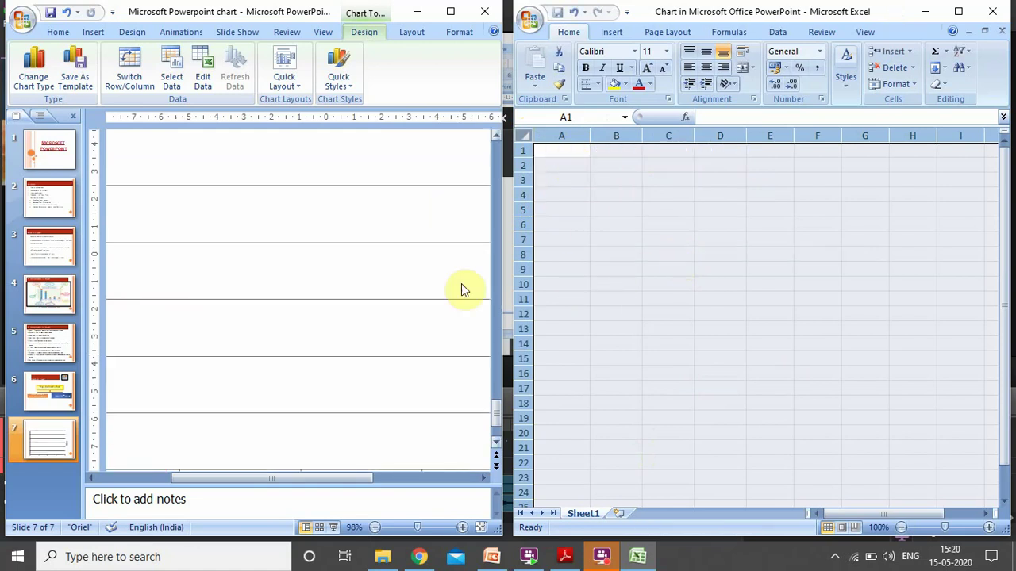
pyautogui.moveTo(232, 482); pyautogui.dragTo(142, 470)
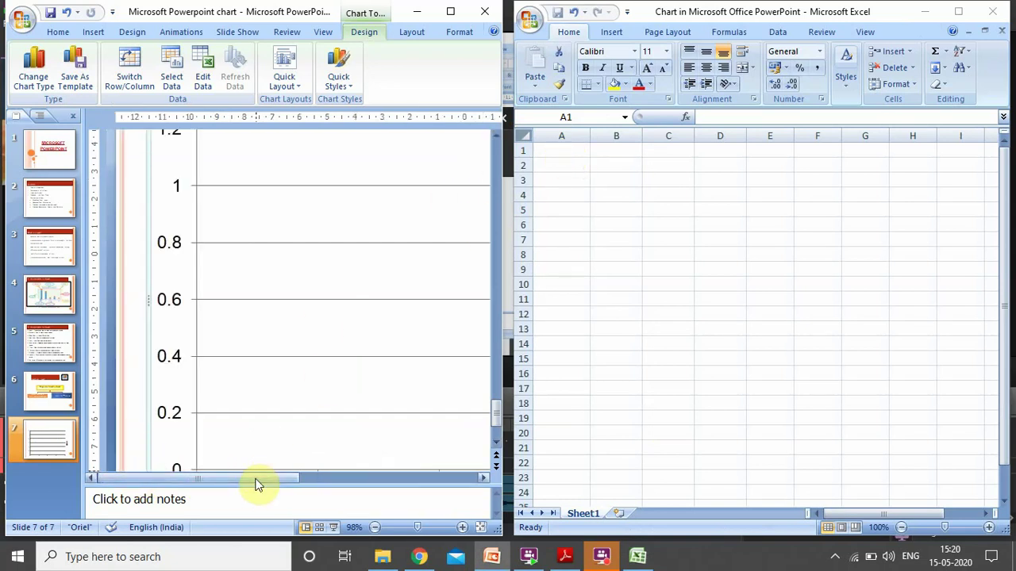
pyautogui.click(310, 480)
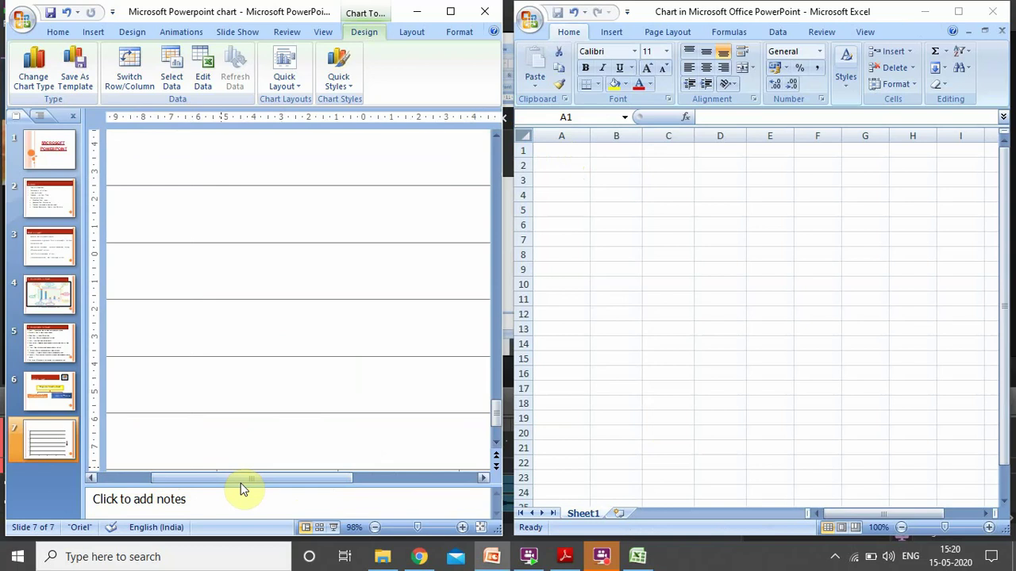
pyautogui.moveTo(241, 477); pyautogui.dragTo(193, 478)
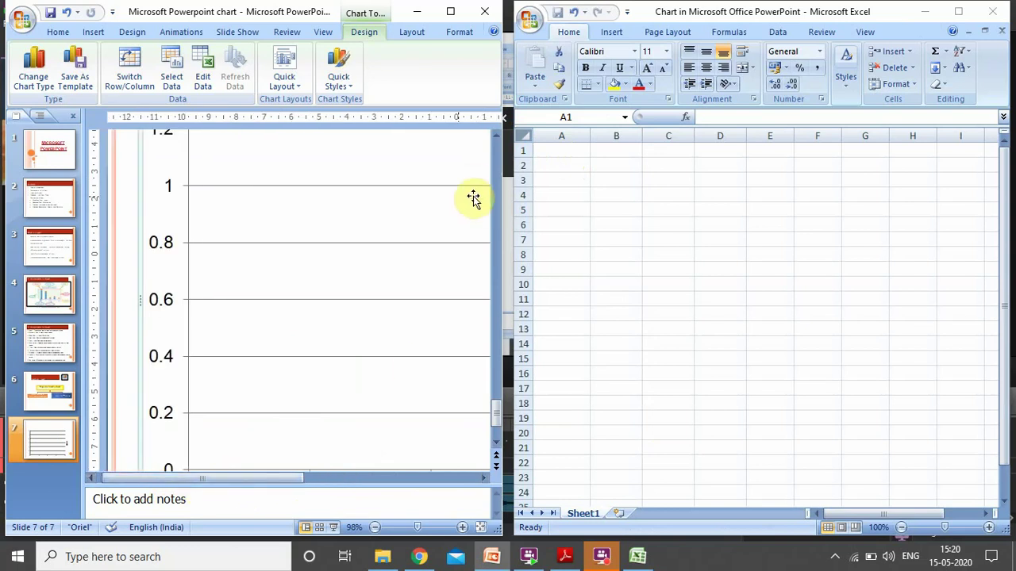
pyautogui.doubleClick(561, 151)
pyautogui.write('n')
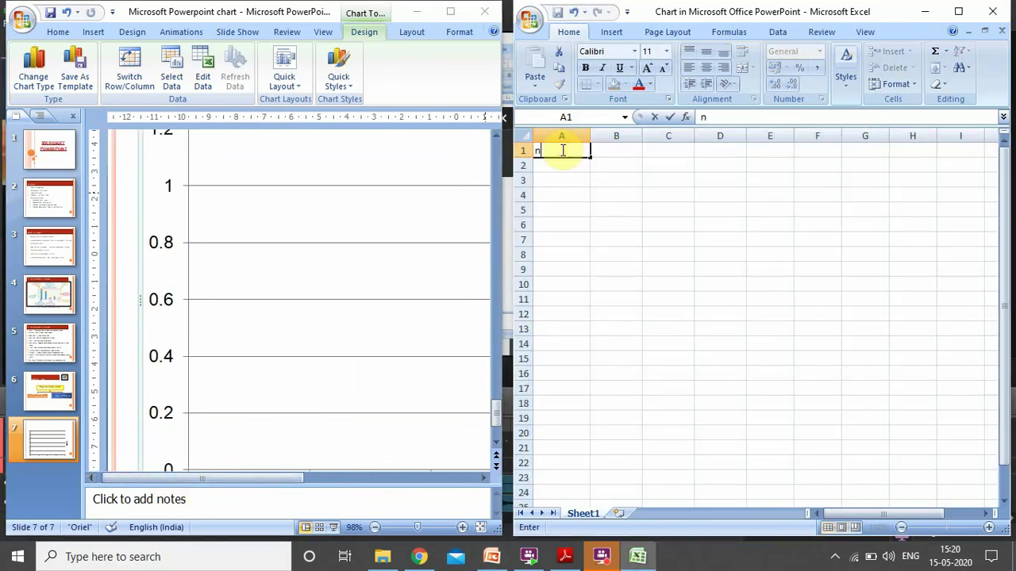
pyautogui.write('ame')
pyautogui.press('Tab')
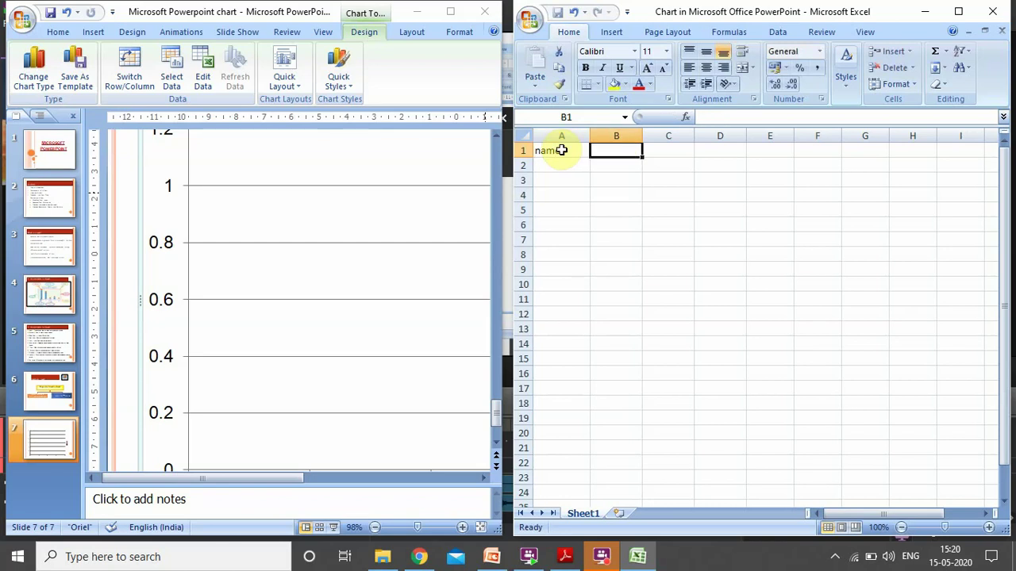
pyautogui.write('weight')
pyautogui.press('Tab')
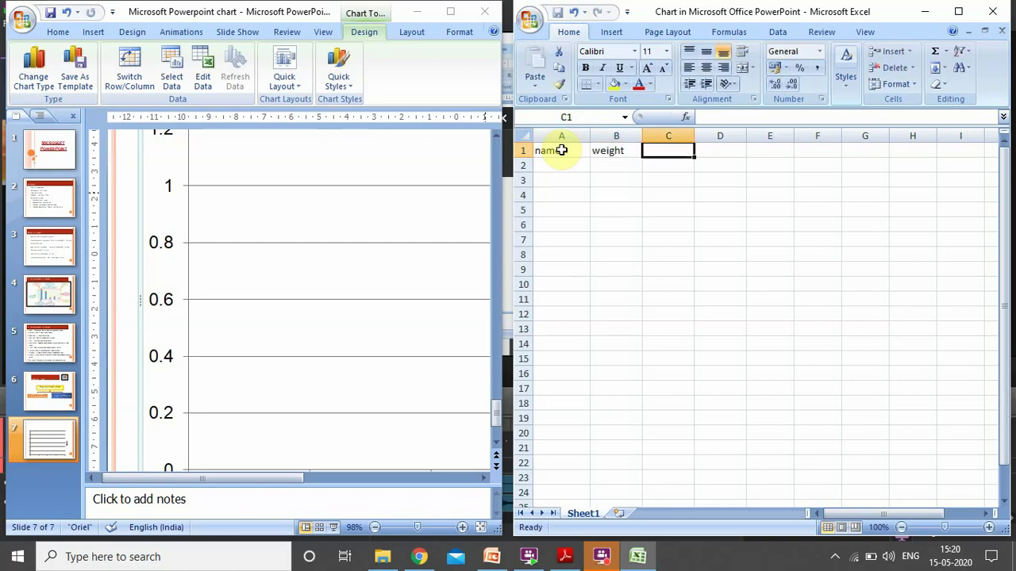
pyautogui.write('height')
# - Enter the student names aman, ankit and riya in cells A2 to A4
pyautogui.click(544, 164)
pyautogui.write('aman')
pyautogui.press('Return')
pyautogui.write('ankit')
pyautogui.press('Return')
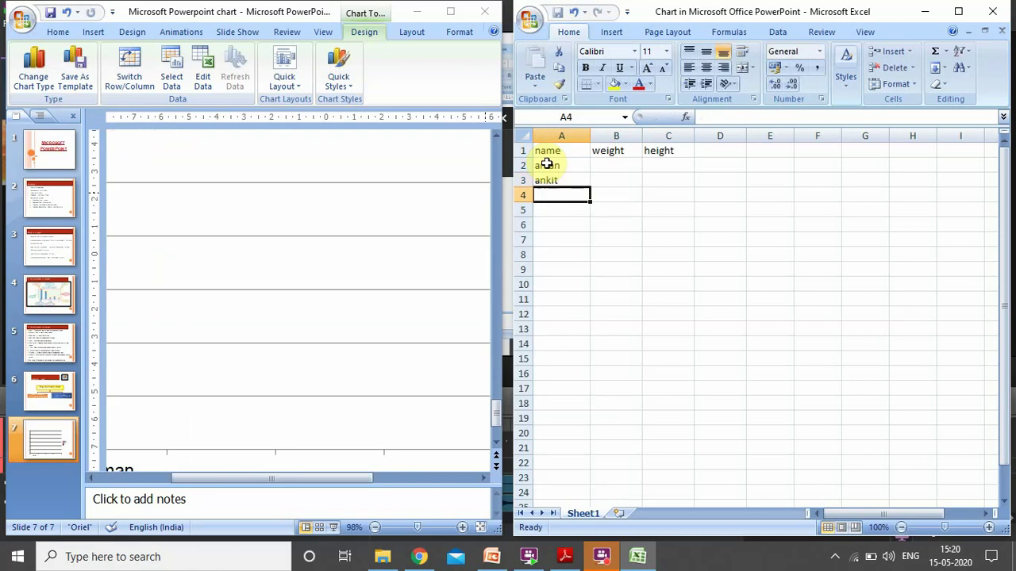
pyautogui.write('ro')
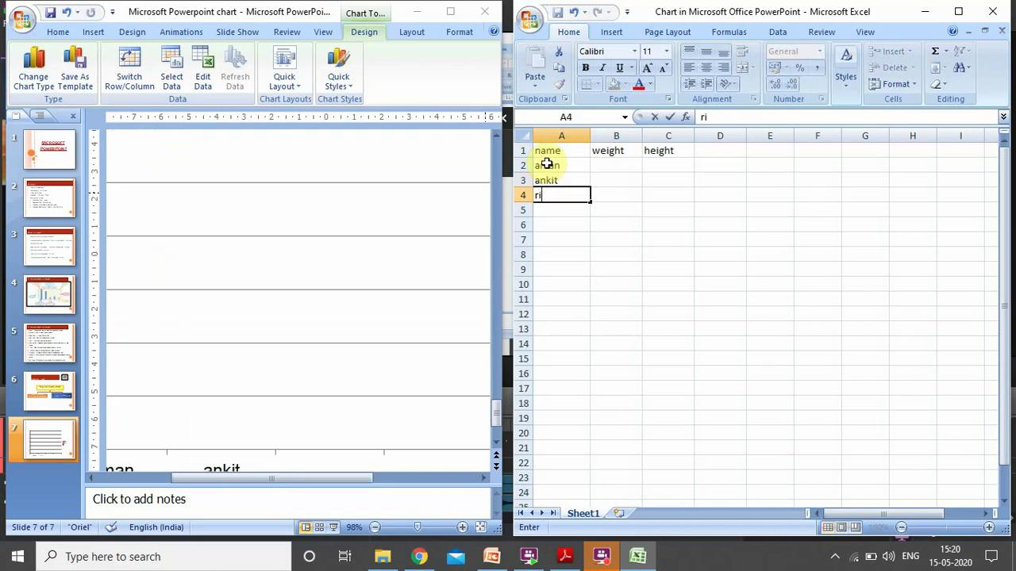
# - Enter the weights 34, 35 and 40 in the weight column
pyautogui.click(605, 166)
pyautogui.write('34')
pyautogui.click(620, 178)
pyautogui.write('35')
pyautogui.click(617, 198)
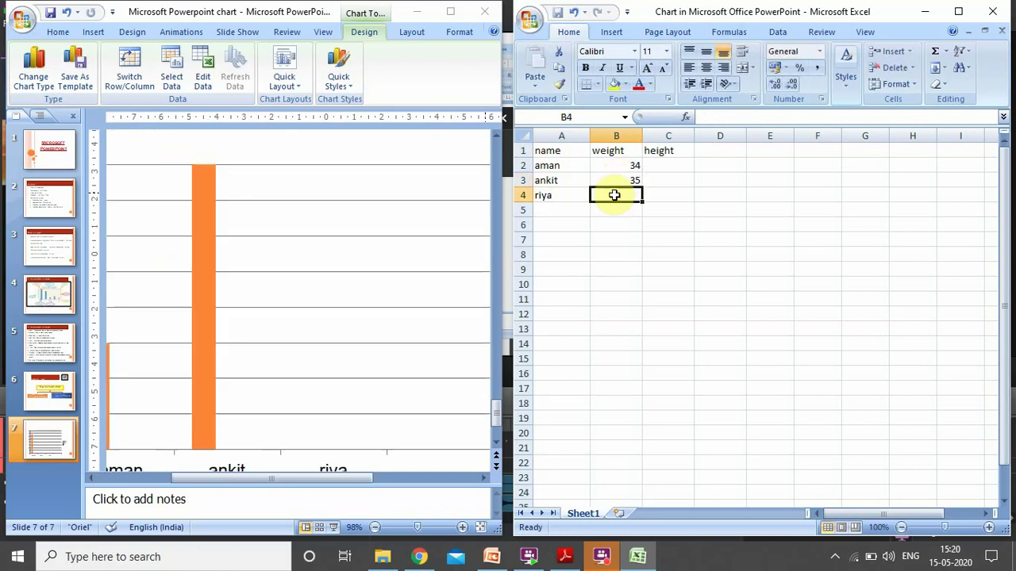
pyautogui.write('40')
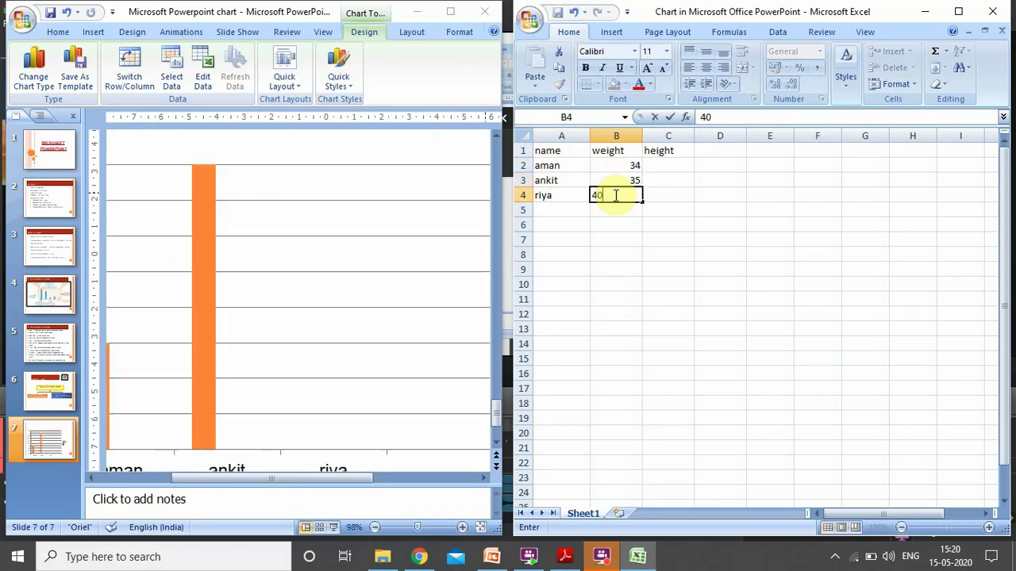
# - Enter the heights 125, 135 and 150 in the height column
pyautogui.click(658, 166)
pyautogui.write('125')
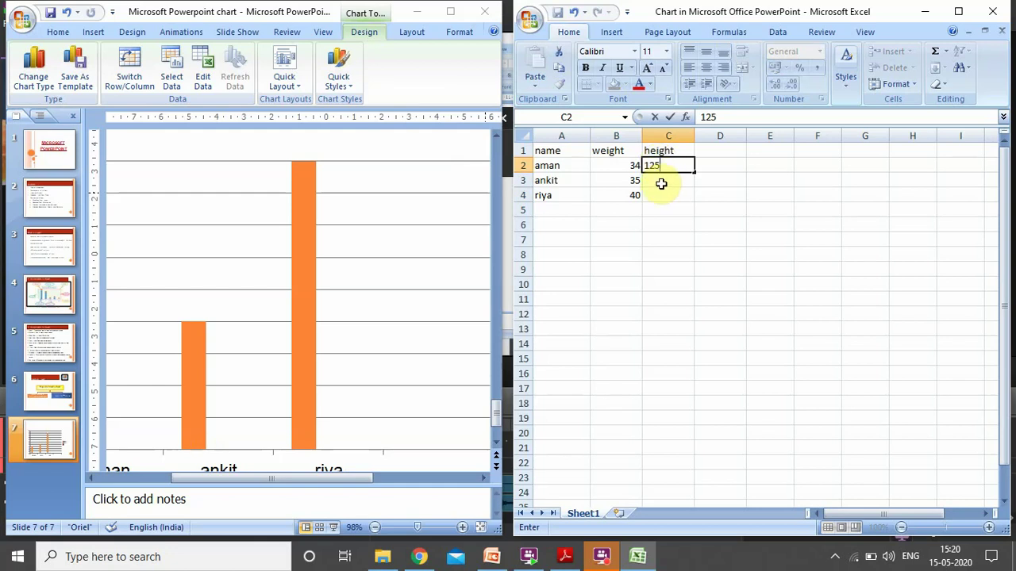
pyautogui.click(658, 181)
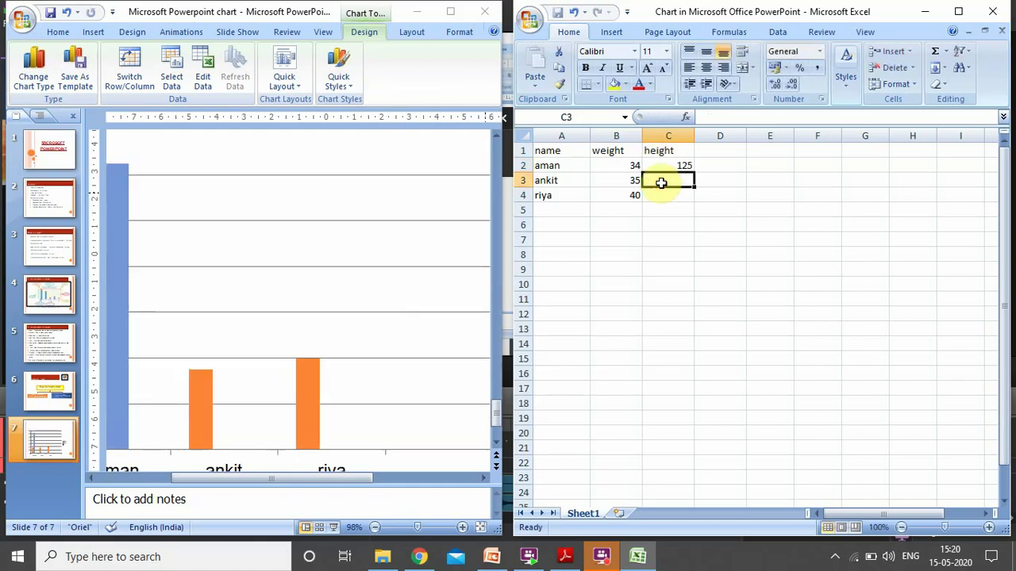
pyautogui.write('135')
pyautogui.click(665, 197)
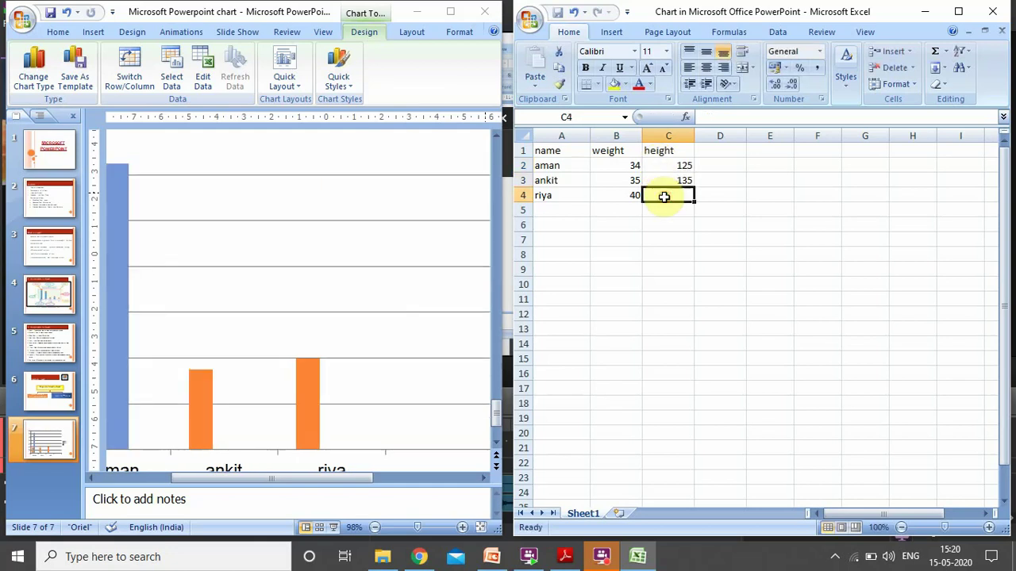
pyautogui.write('150')
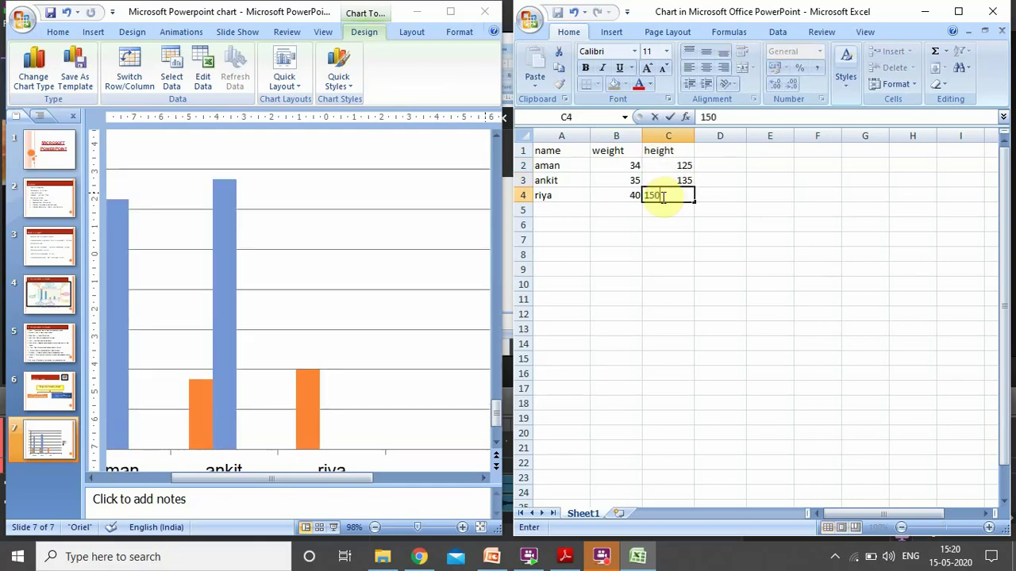
pyautogui.click(619, 187)
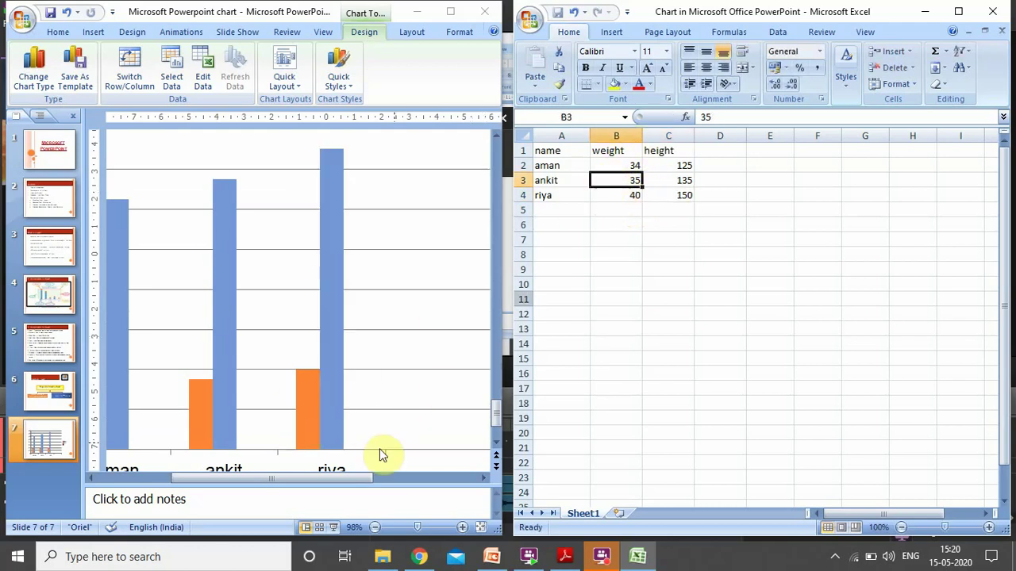
pyautogui.click(316, 476)
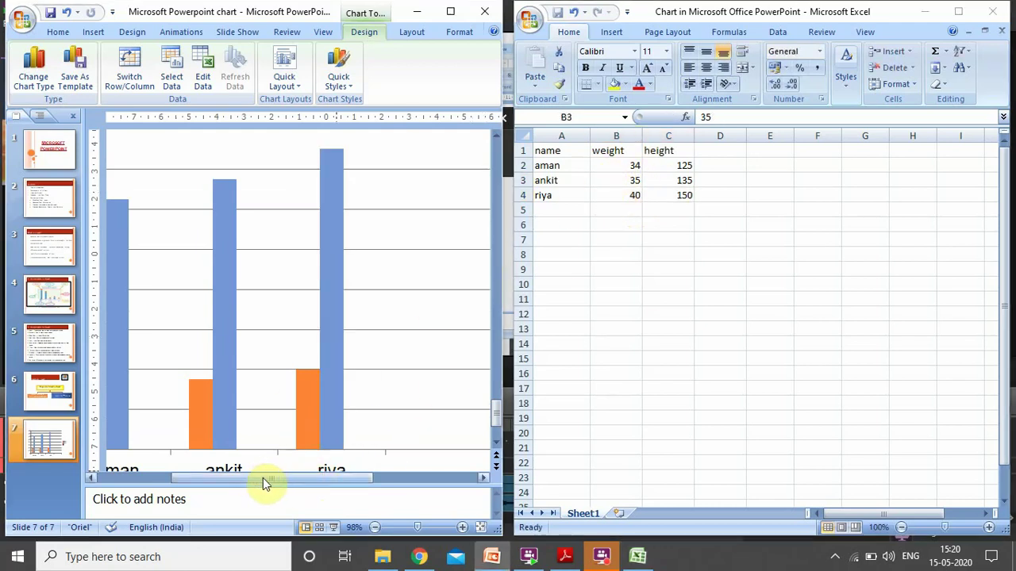
# - Select the chart and maximize PowerPoint to view the weight and height bars per student
pyautogui.click(439, 239)
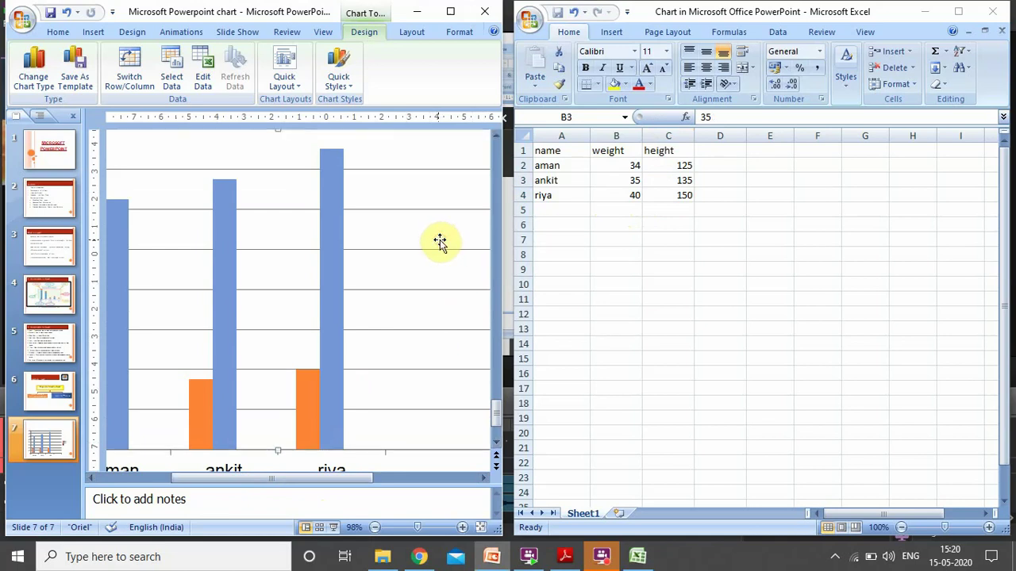
pyautogui.click(450, 13)
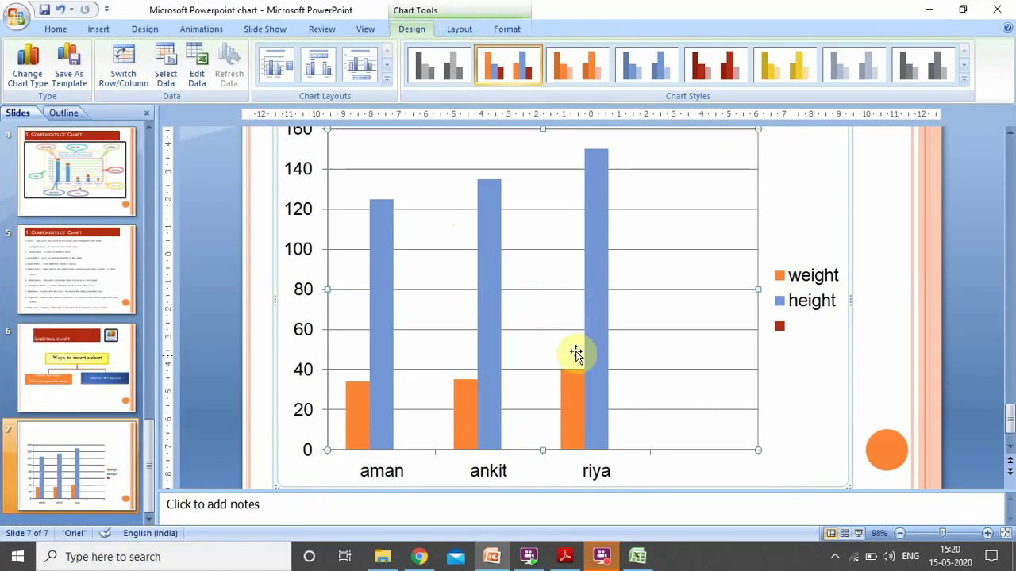
pyautogui.scroll(1, 575, 358)
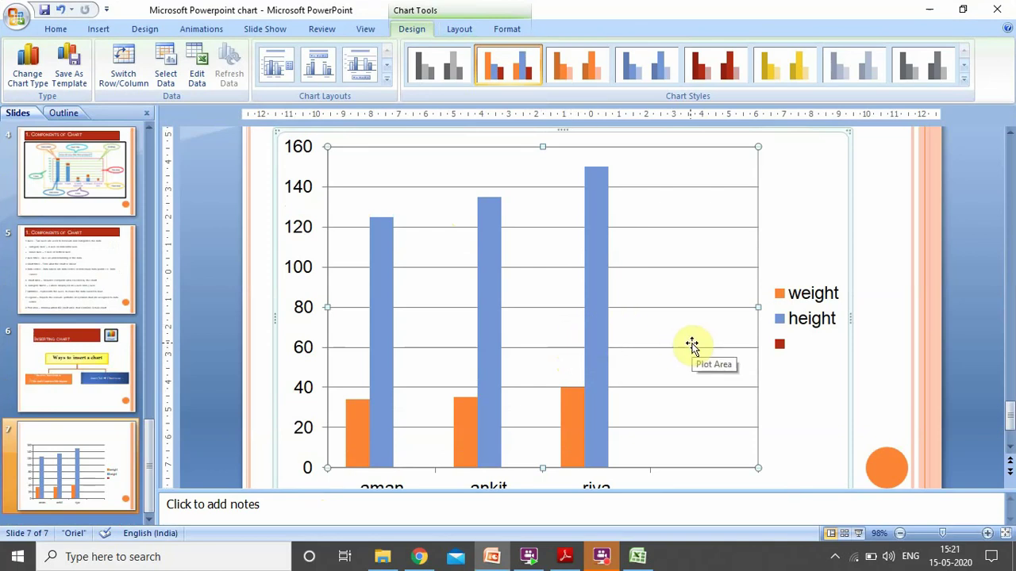
pyautogui.scroll(-1, 678, 409)
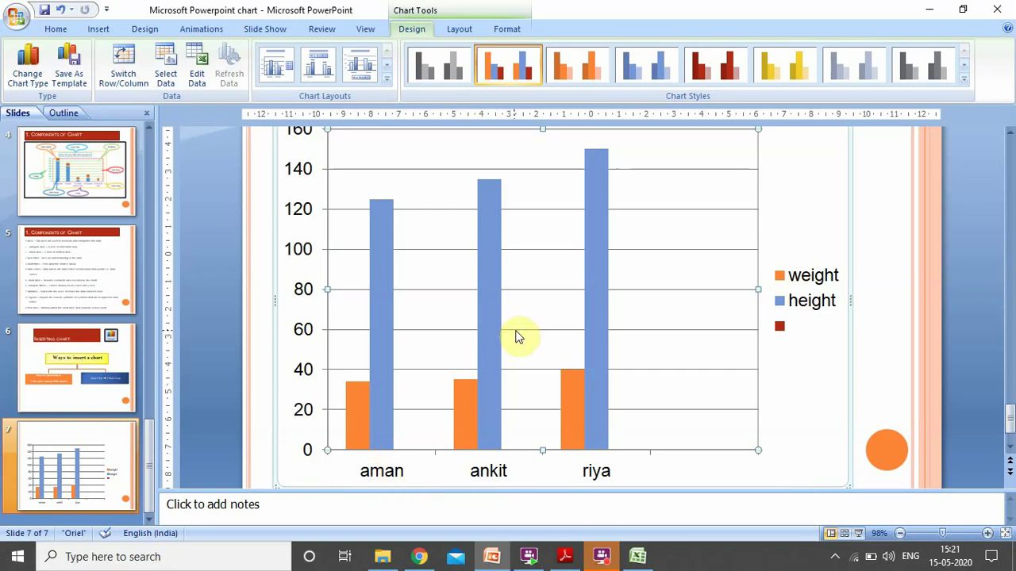
pyautogui.scroll(2, 544, 330)
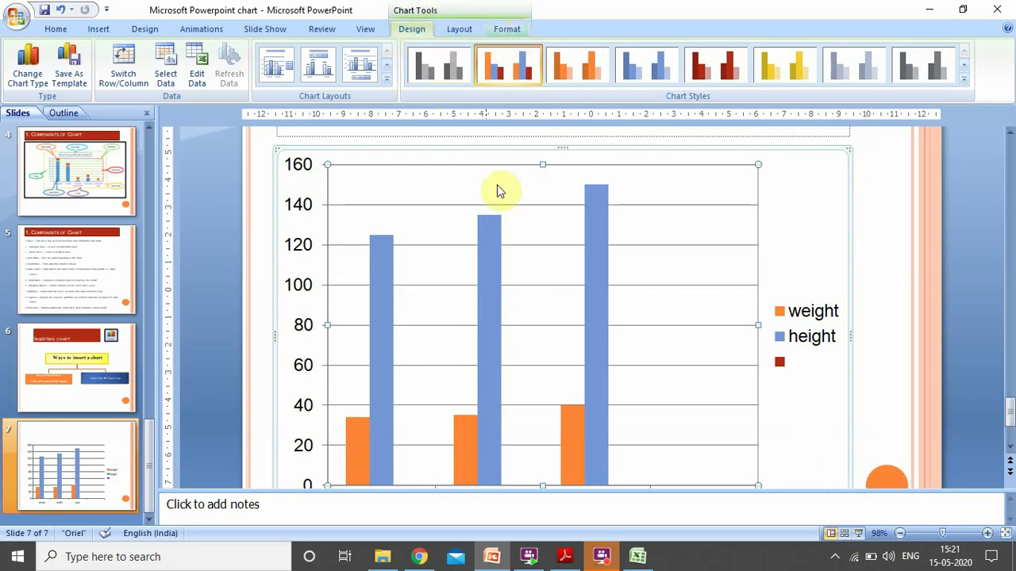
pyautogui.scroll(-1, 530, 376)
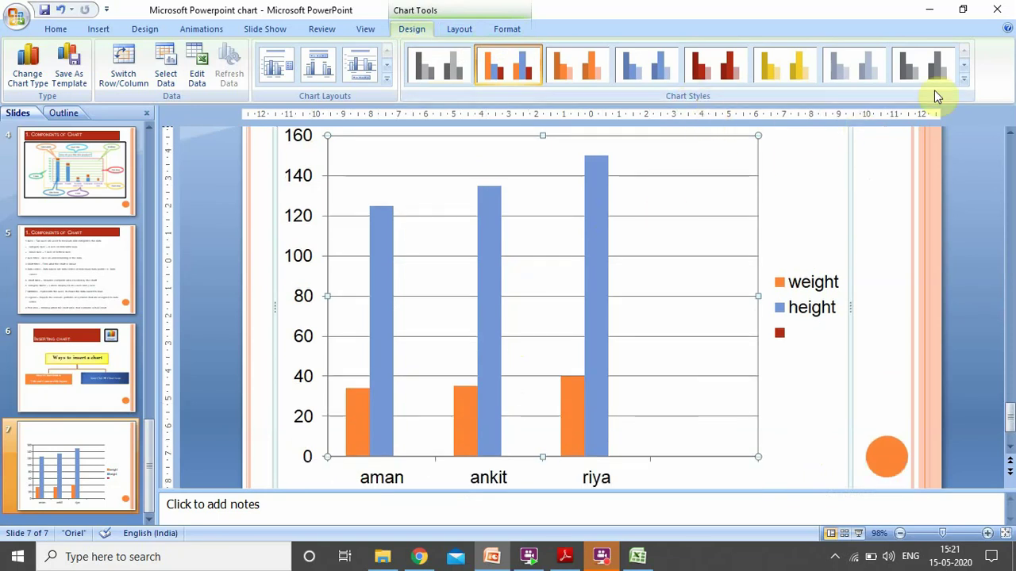
# - Apply a gradient orange-and-blue chart style and resize the chart to fit the slide
pyautogui.click(964, 80)
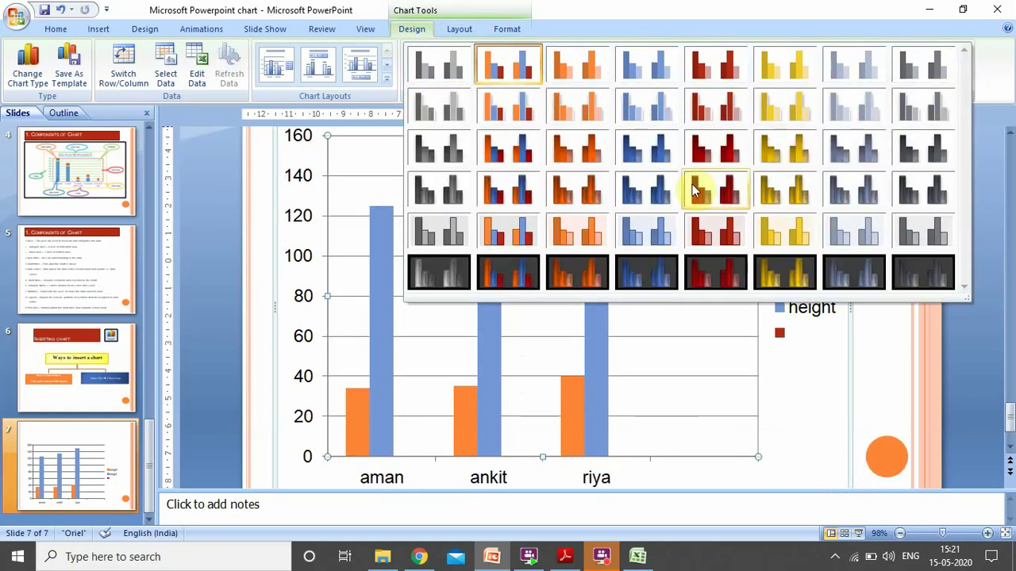
pyautogui.click(516, 160)
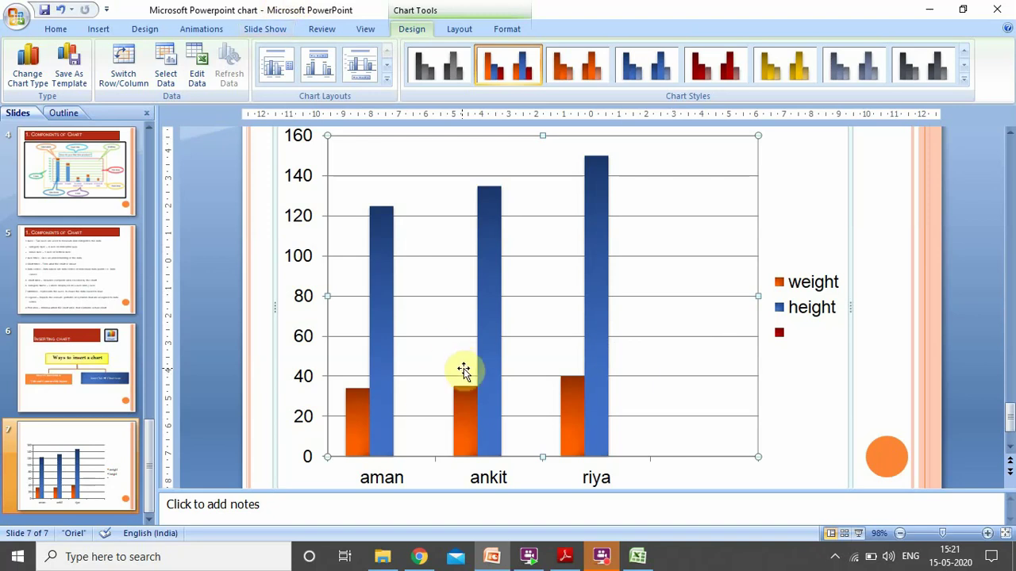
pyautogui.scroll(1, 547, 377)
pyautogui.moveTo(846, 156); pyautogui.dragTo(809, 215)
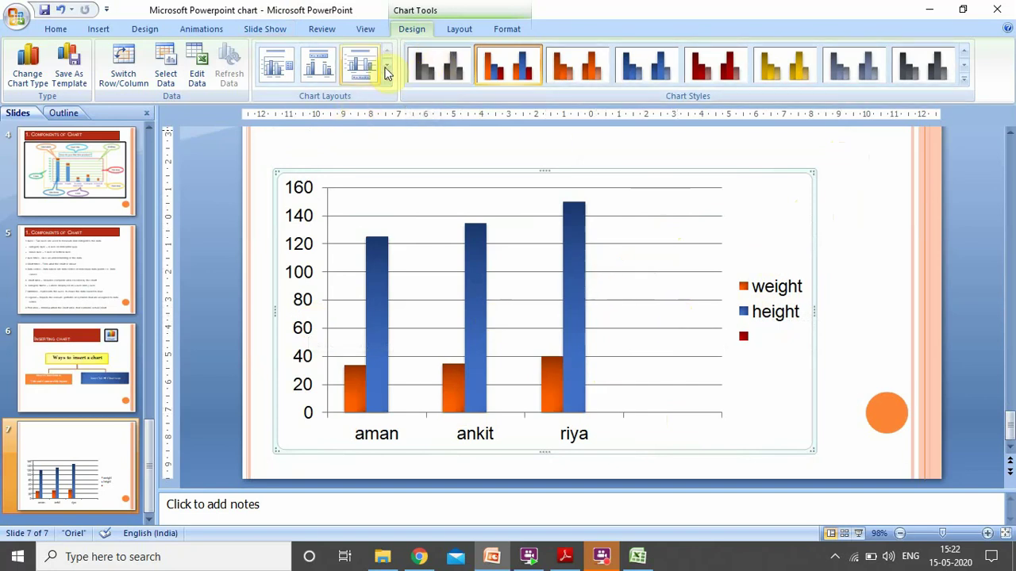
# - Add a chart title above the chart reading 'Record of students'
pyautogui.click(460, 30)
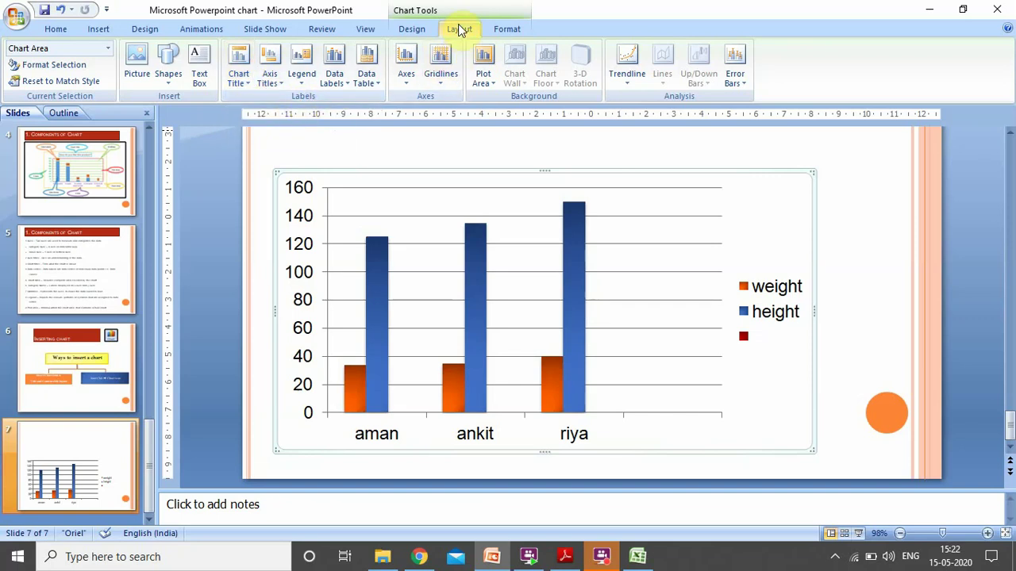
pyautogui.click(251, 87)
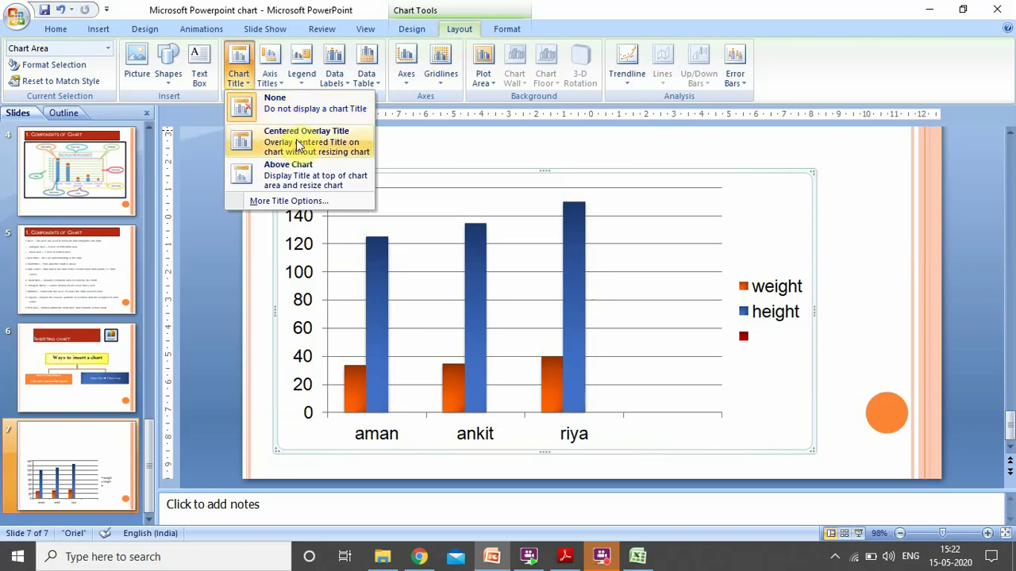
pyautogui.click(296, 178)
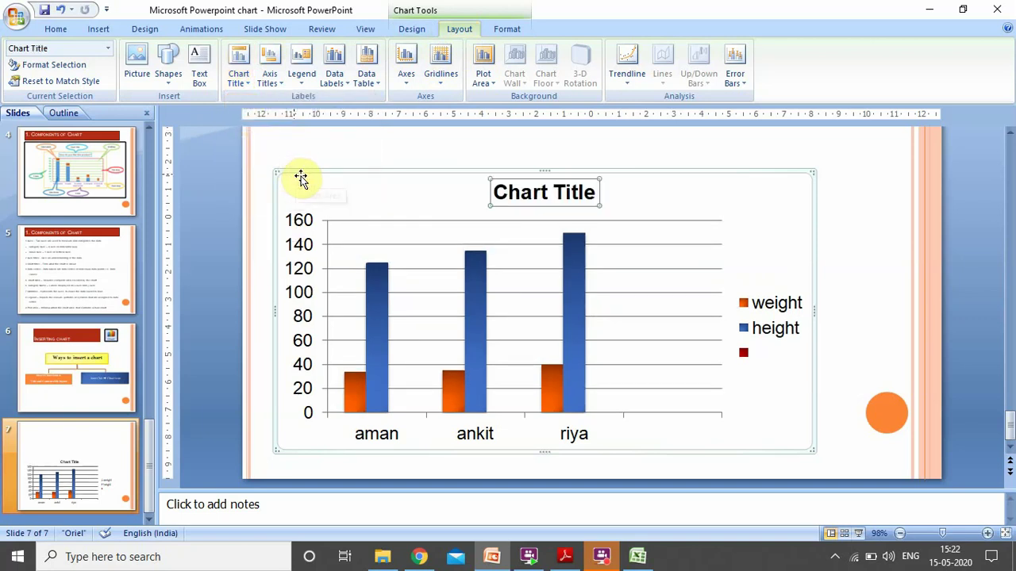
pyautogui.click(595, 192)
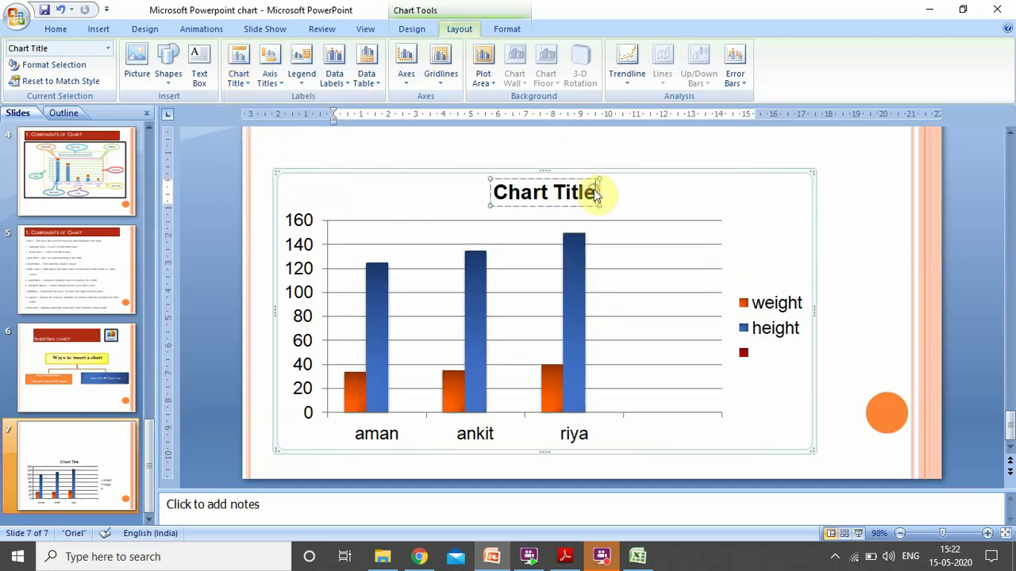
pyautogui.moveTo(497, 193); pyautogui.dragTo(582, 183)
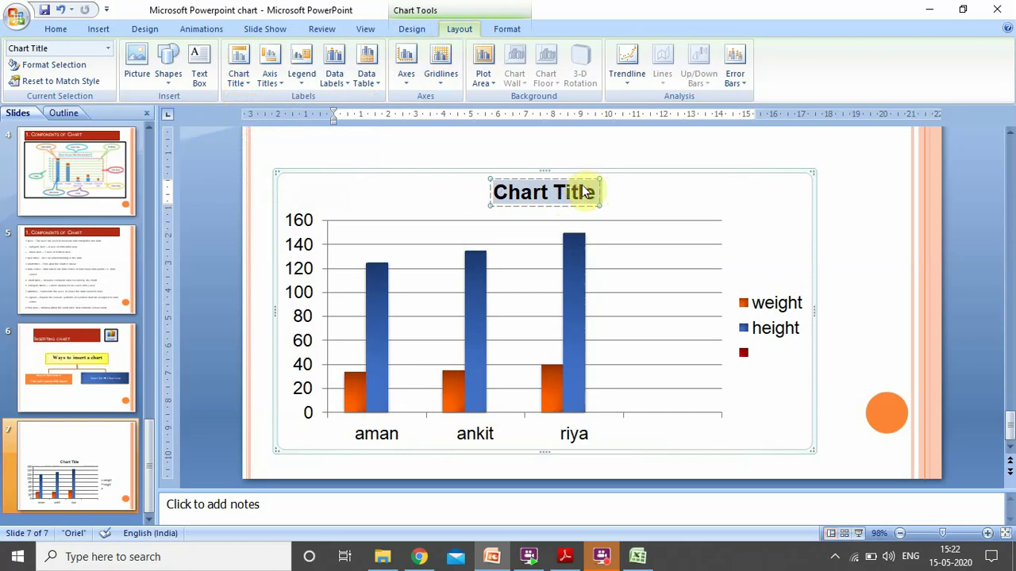
pyautogui.write('REcord of students')
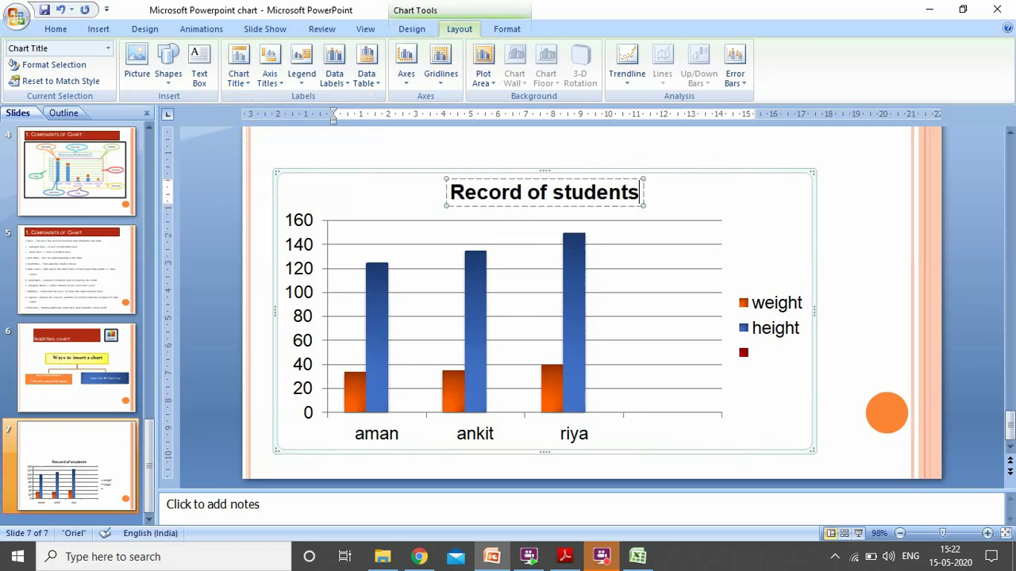